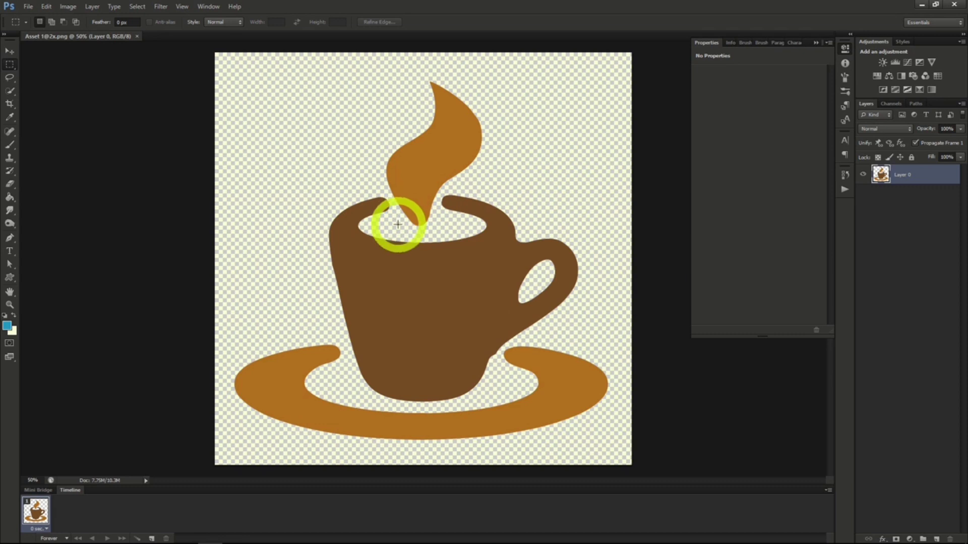
Step: Add a Hue/Saturation adjustment layer above Layer 0, keeping the default layer settings
left_click(96, 8)
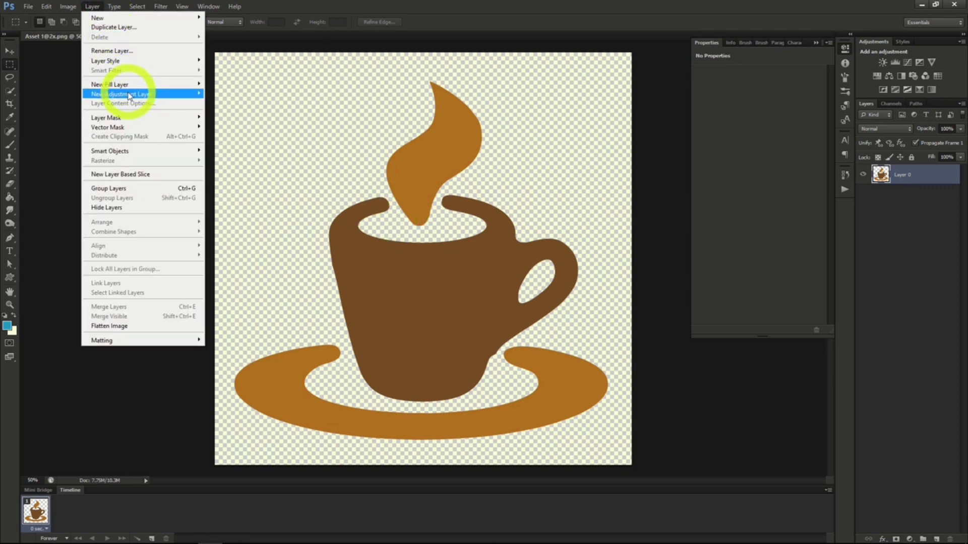
mouse_move(129, 95)
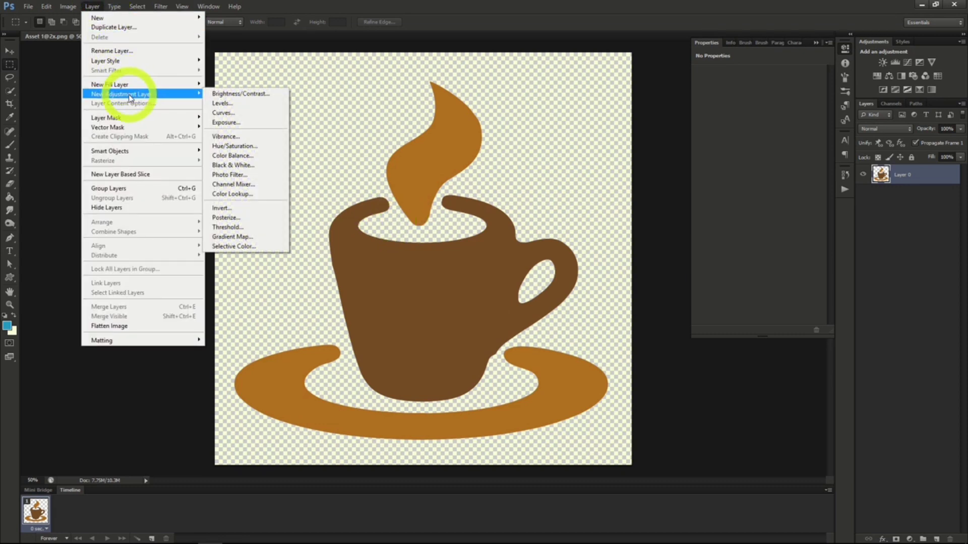
left_click(235, 147)
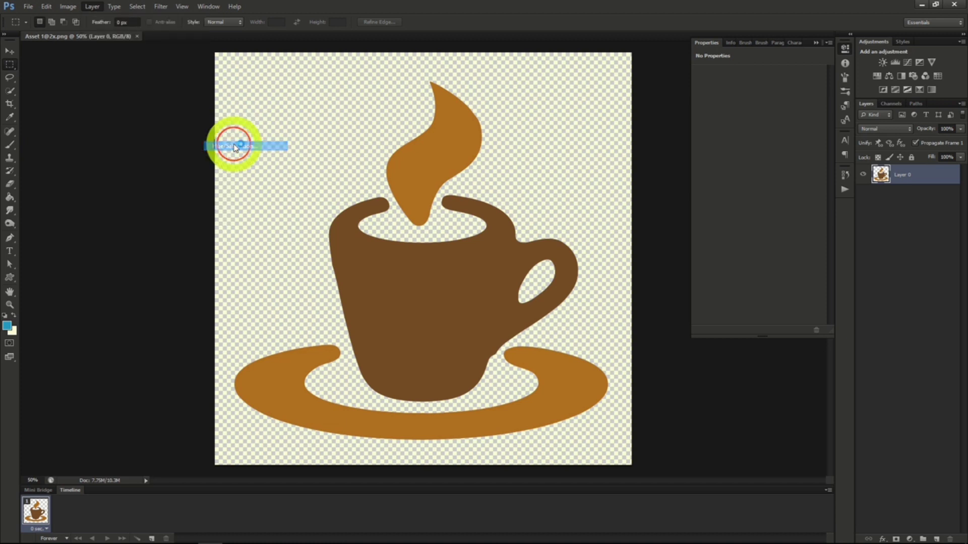
left_click(568, 172)
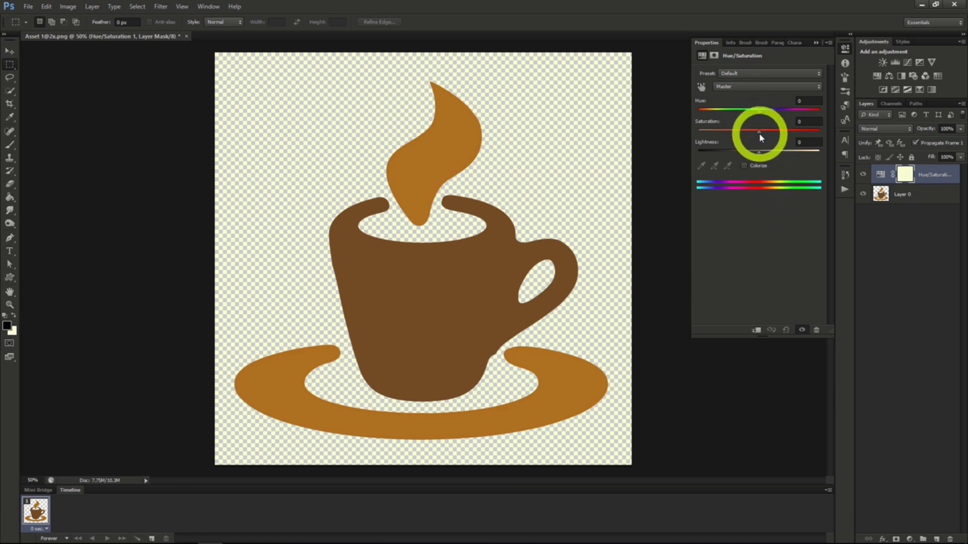
Step: Recolour the cup artwork by setting hue to +162, saturation to +48 and lightness to -8 on the Hue/Saturation layer
mouse_move(760, 131)
left_mouse_down()
mouse_move(795, 130)
mouse_move(734, 135)
mouse_move(759, 131)
left_mouse_up()
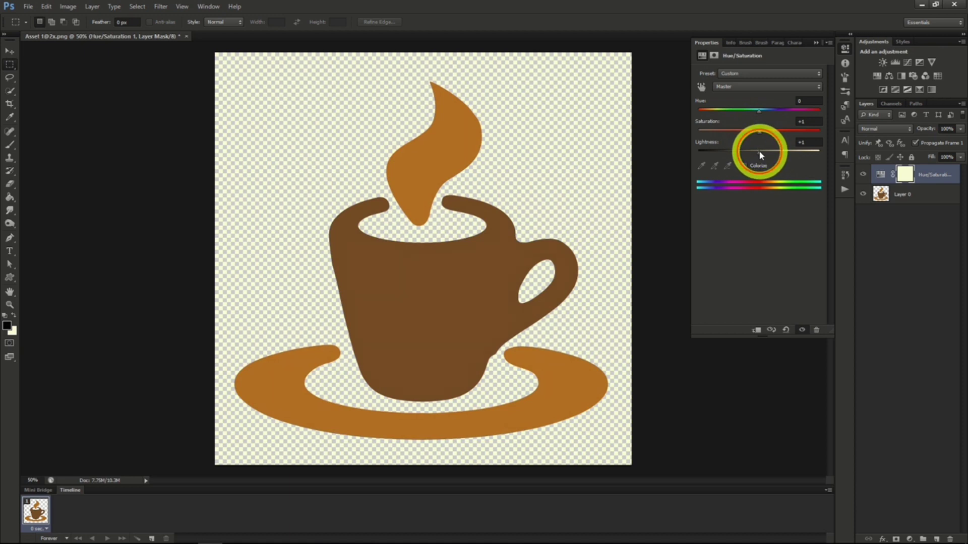
mouse_move(759, 152)
left_mouse_down()
mouse_move(735, 153)
mouse_move(778, 153)
mouse_move(761, 155)
left_mouse_up()
left_click_drag(761, 136, 789, 137)
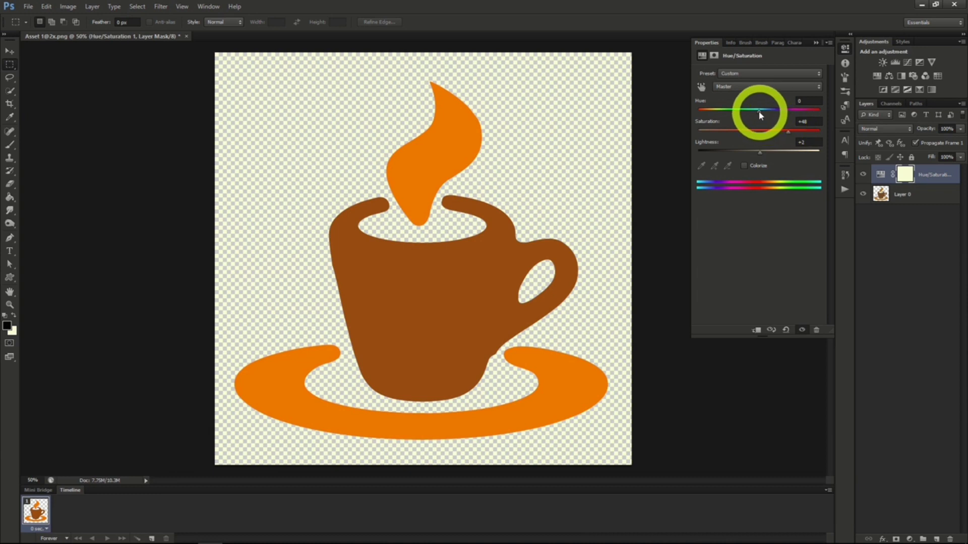
left_click_drag(760, 110, 817, 119)
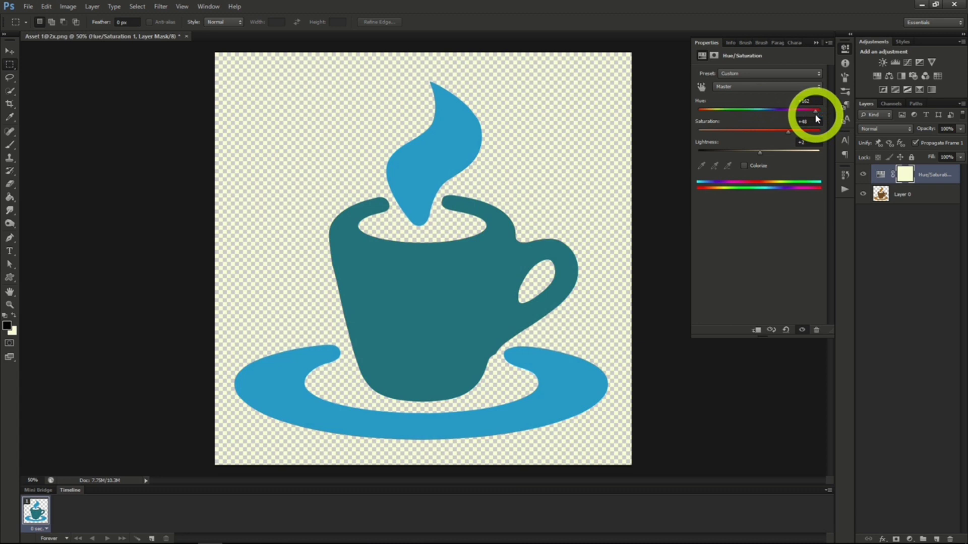
mouse_move(762, 152)
left_mouse_down()
mouse_move(777, 152)
mouse_move(758, 150)
left_mouse_up()
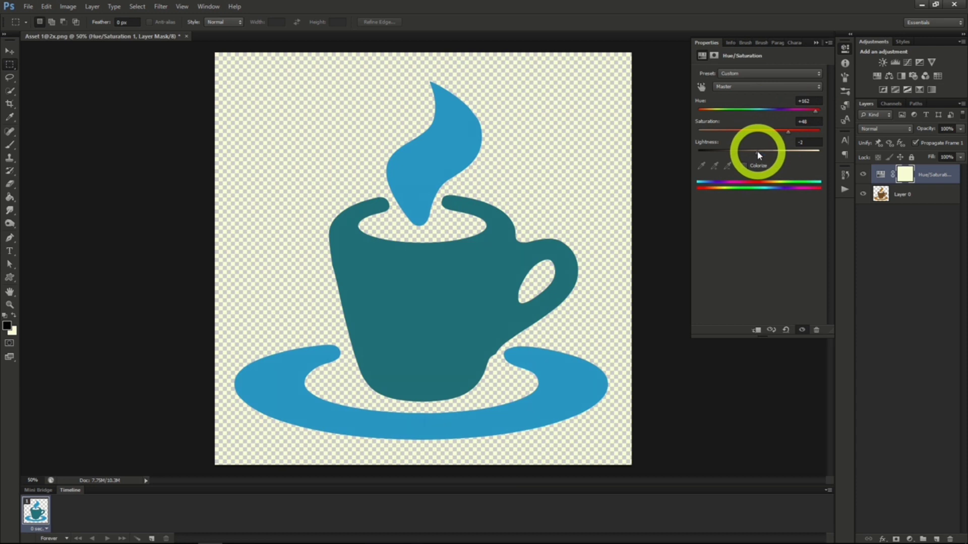
left_click_drag(759, 155, 756, 156)
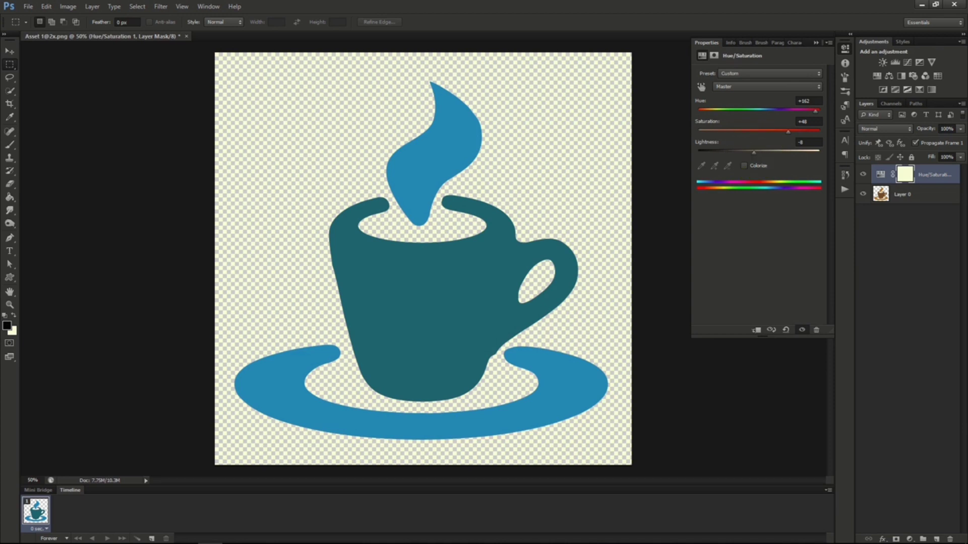
left_click(608, 147)
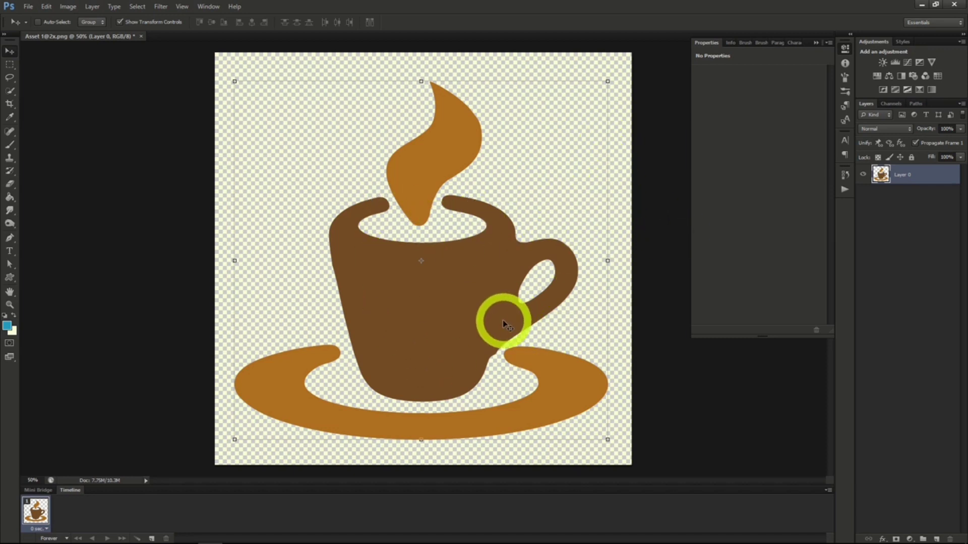
Step: Add a Brightness/Contrast adjustment layer above Layer 0 with brightness -61 and contrast 55
left_click(68, 6)
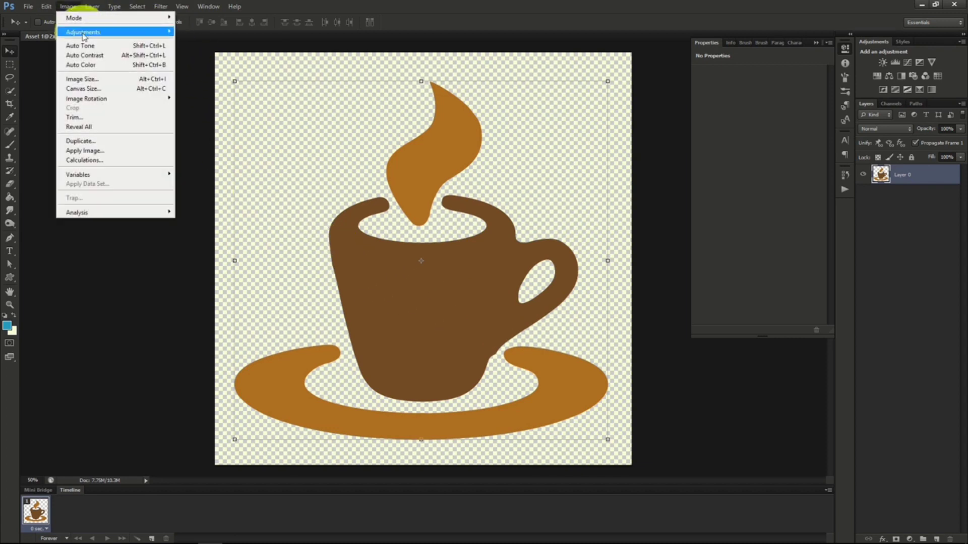
mouse_move(83, 32)
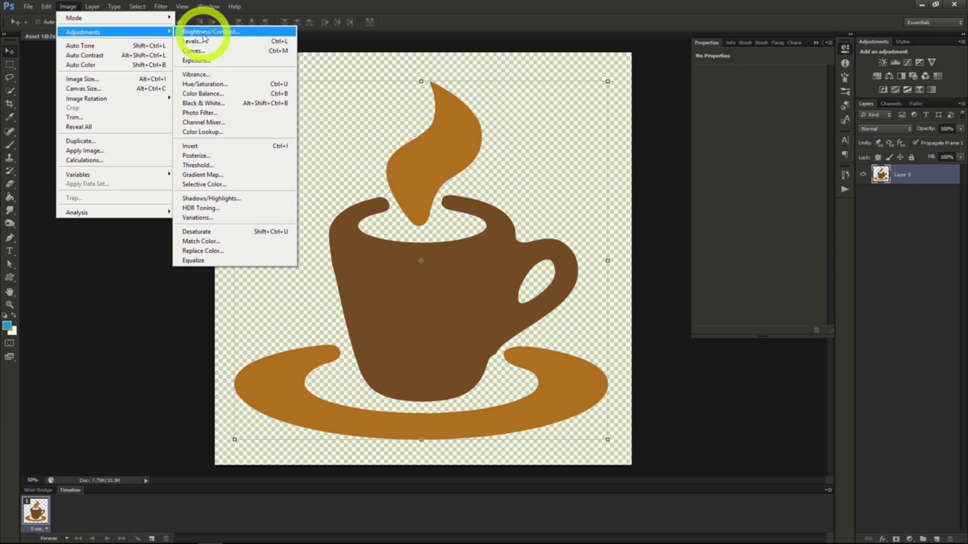
mouse_move(92, 6)
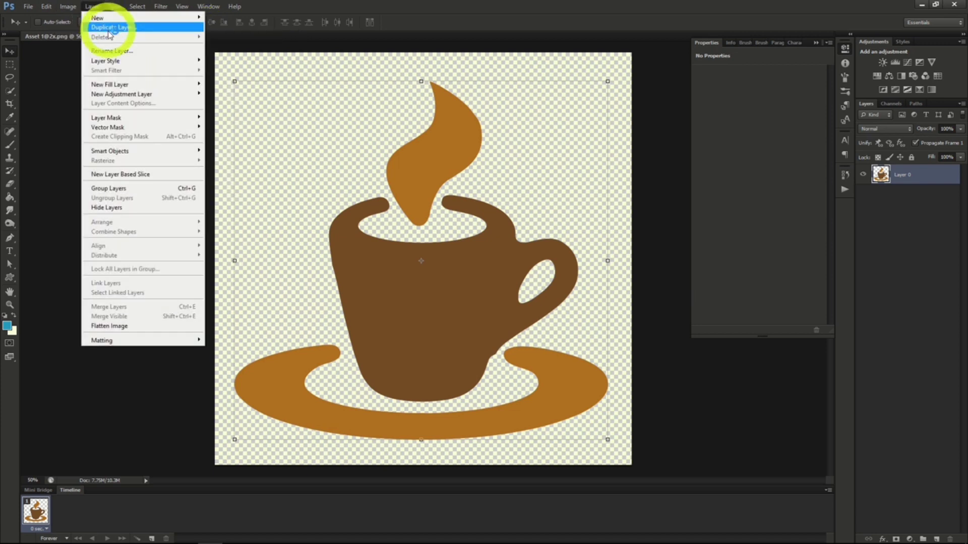
mouse_move(120, 95)
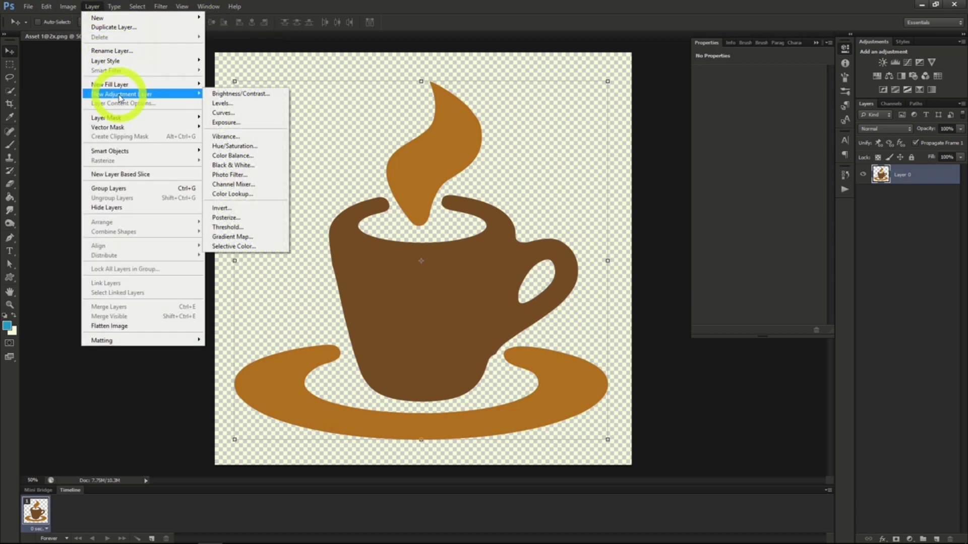
left_click(241, 93)
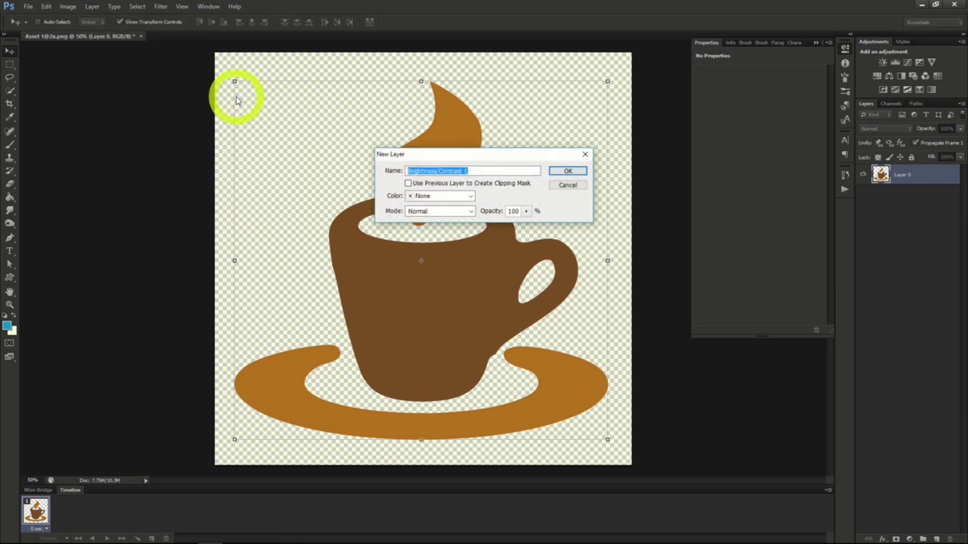
left_click(565, 171)
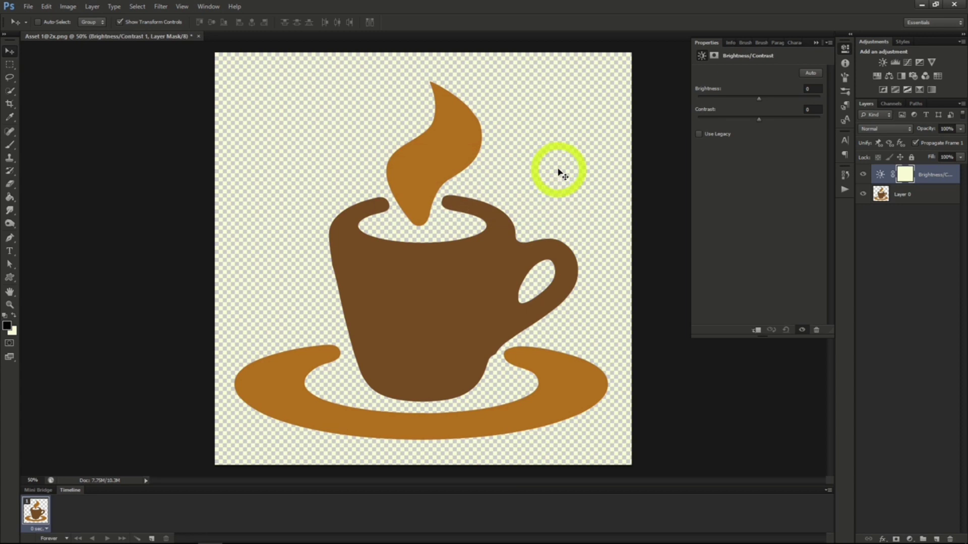
left_click(758, 119)
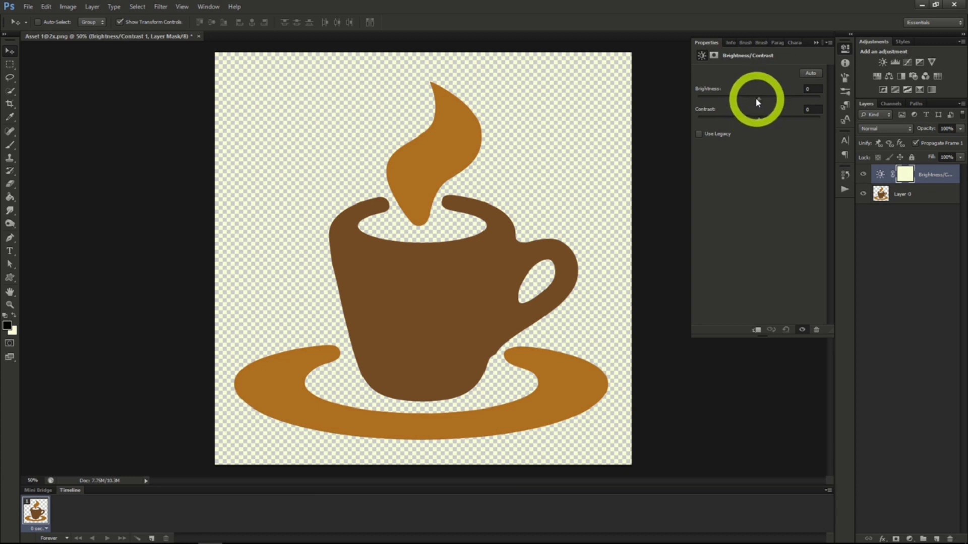
left_click_drag(760, 102, 736, 98)
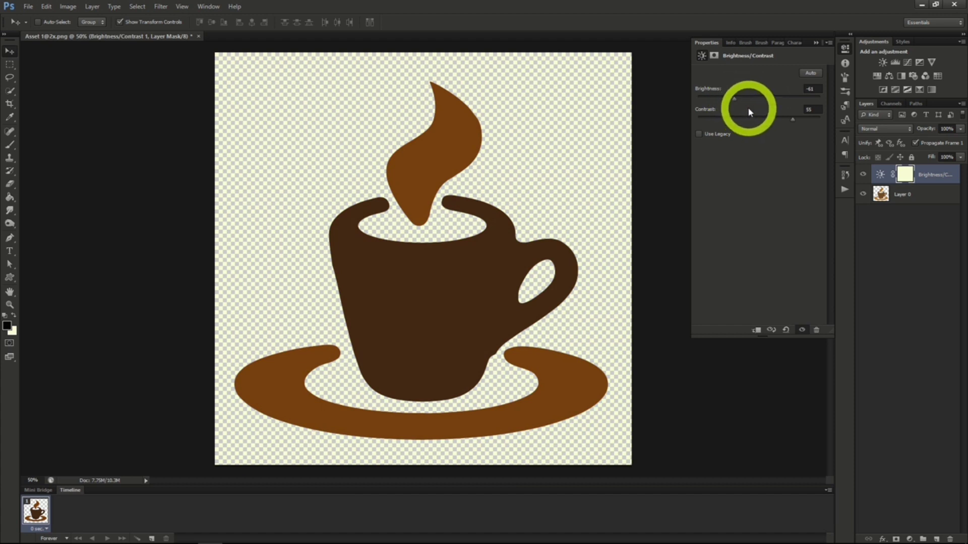
Step: Add an Exposure adjustment layer above the Brightness/Contrast layer, keeping the default layer settings
left_click(93, 9)
mouse_move(119, 94)
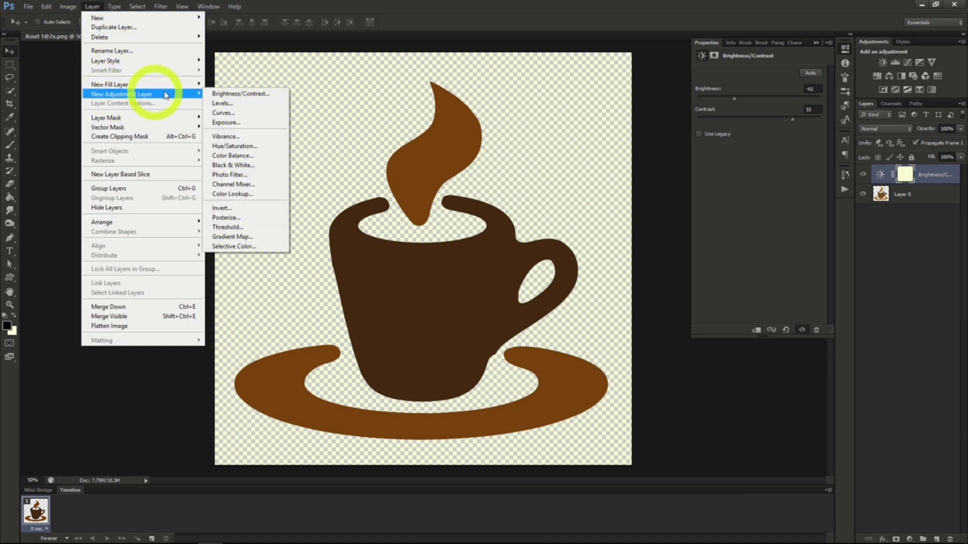
left_click(245, 124)
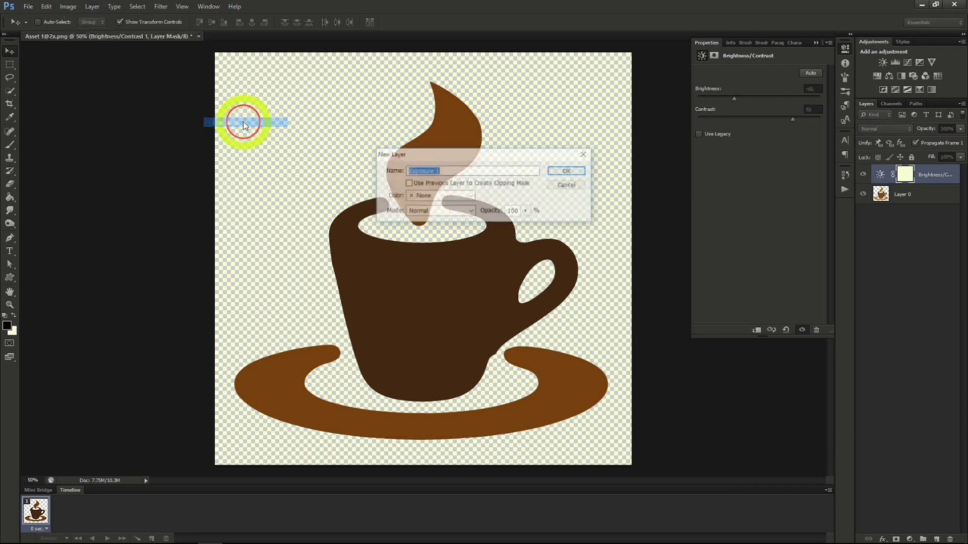
left_click(568, 173)
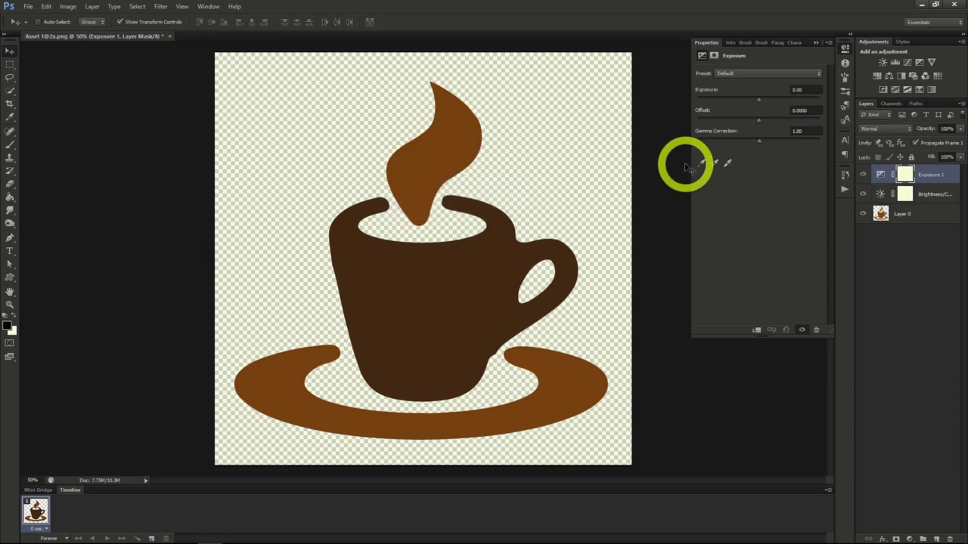
Step: Set the Exposure layer's exposure to -1.60, offset to +0.1240 and gamma correction to 1.05, and fine-tune the result
mouse_move(759, 100)
left_mouse_down()
mouse_move(722, 102)
mouse_move(805, 109)
mouse_move(762, 105)
left_mouse_up()
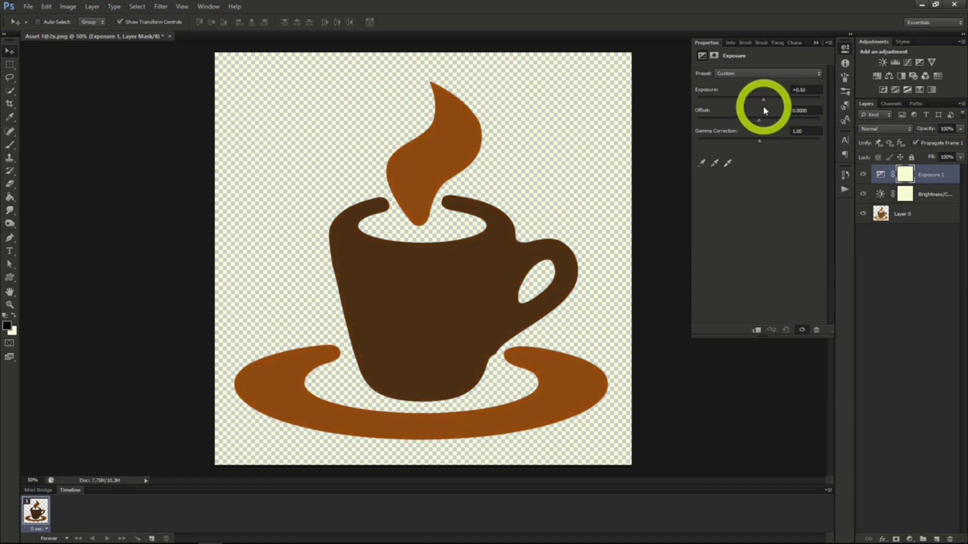
left_click(760, 143)
left_click(759, 121)
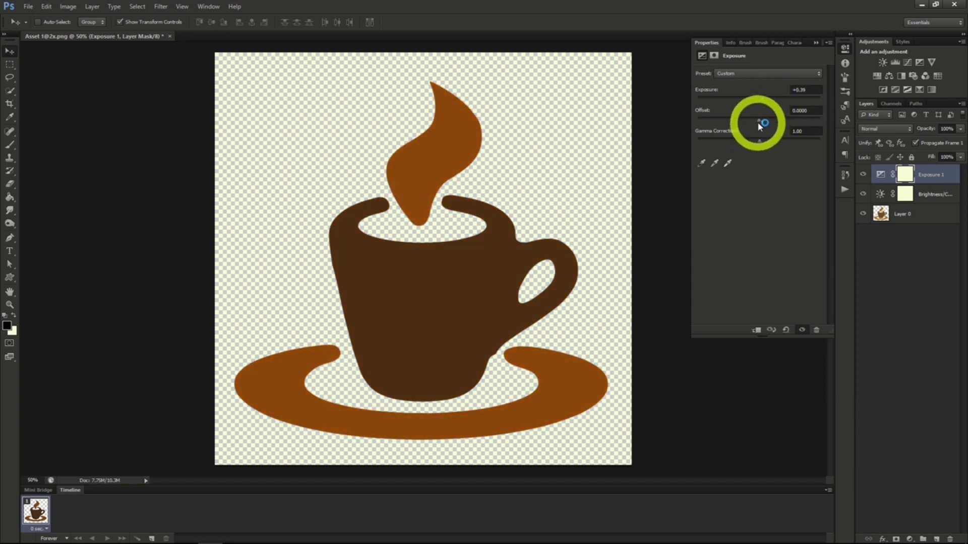
left_click_drag(759, 122, 774, 144)
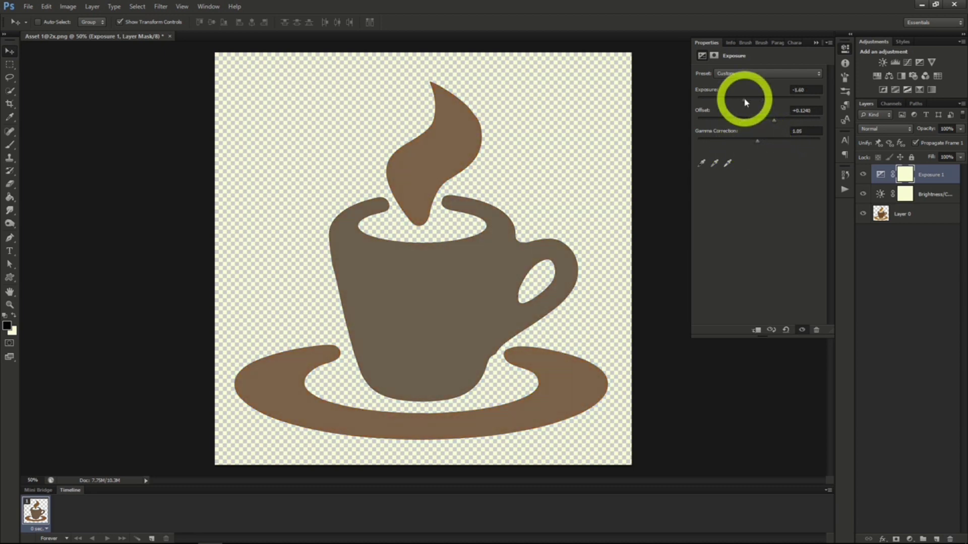
left_click_drag(740, 99, 769, 144)
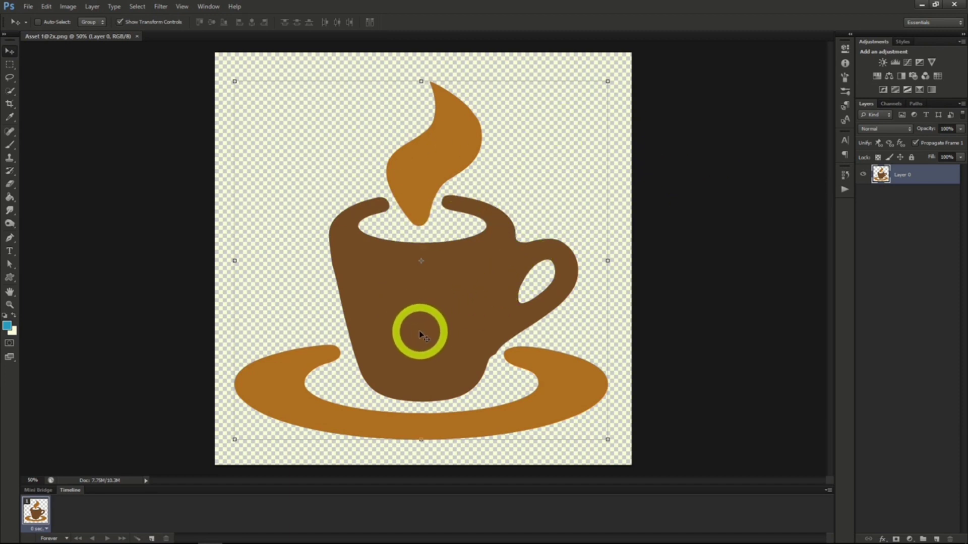
Step: Try the Color Negative (RGB) preset of a direct Curves adjustment on Layer 0 and discard it
left_click(69, 6)
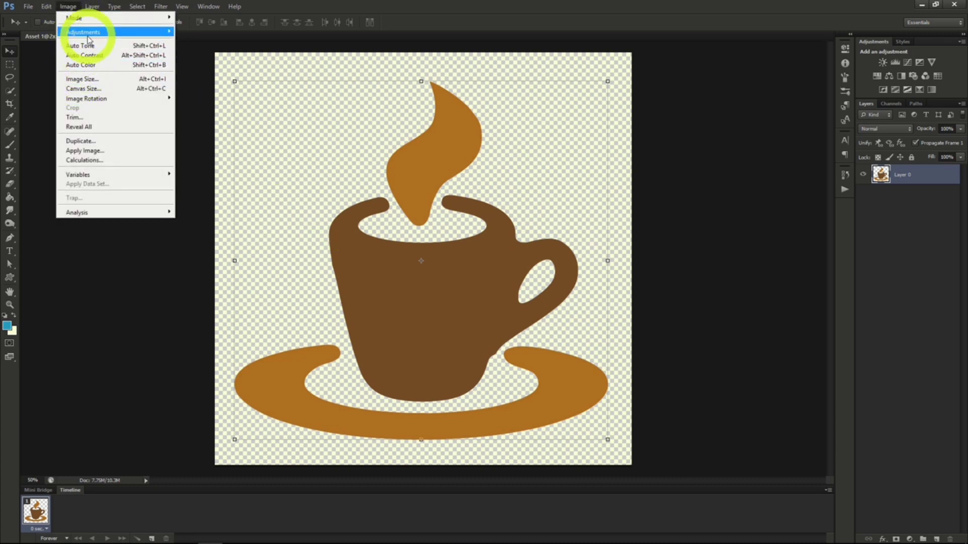
mouse_move(169, 32)
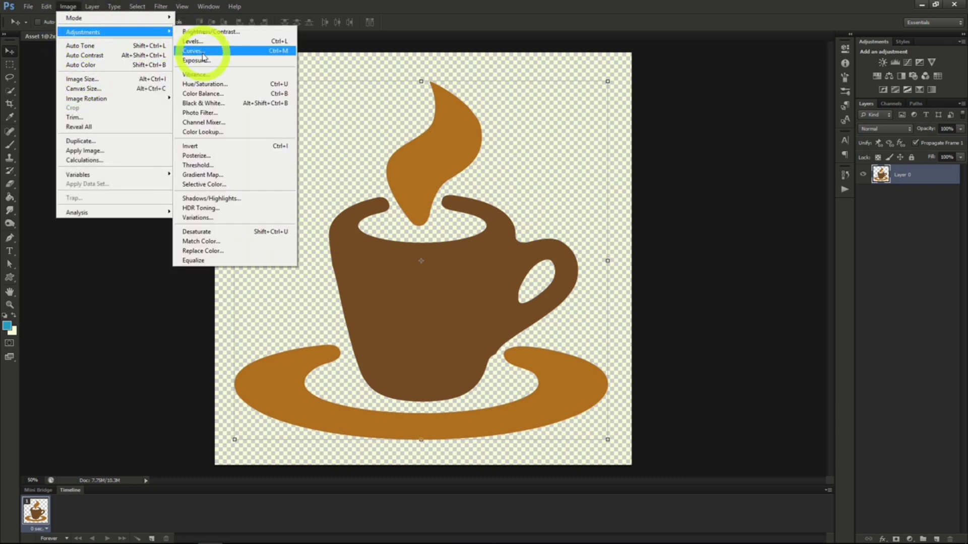
left_click(203, 52)
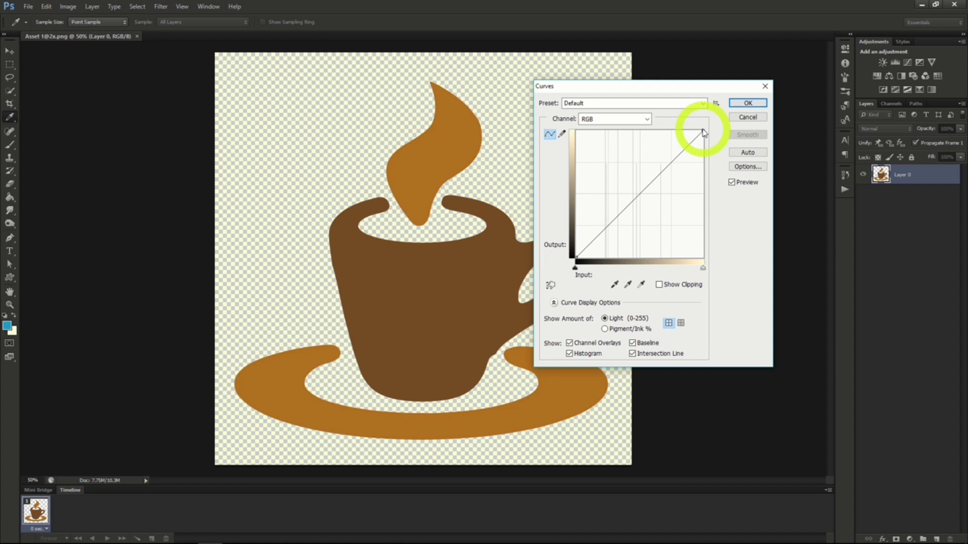
left_click(691, 103)
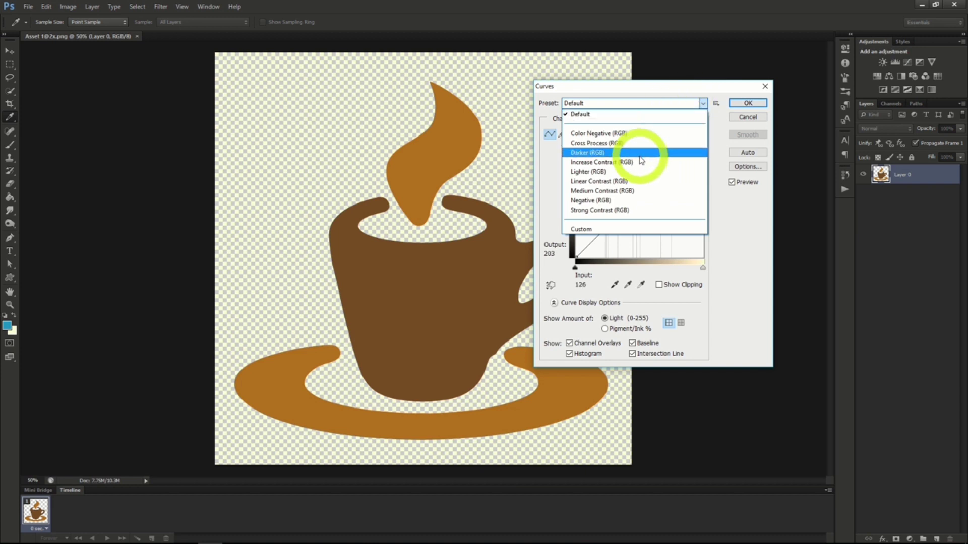
left_click(623, 136)
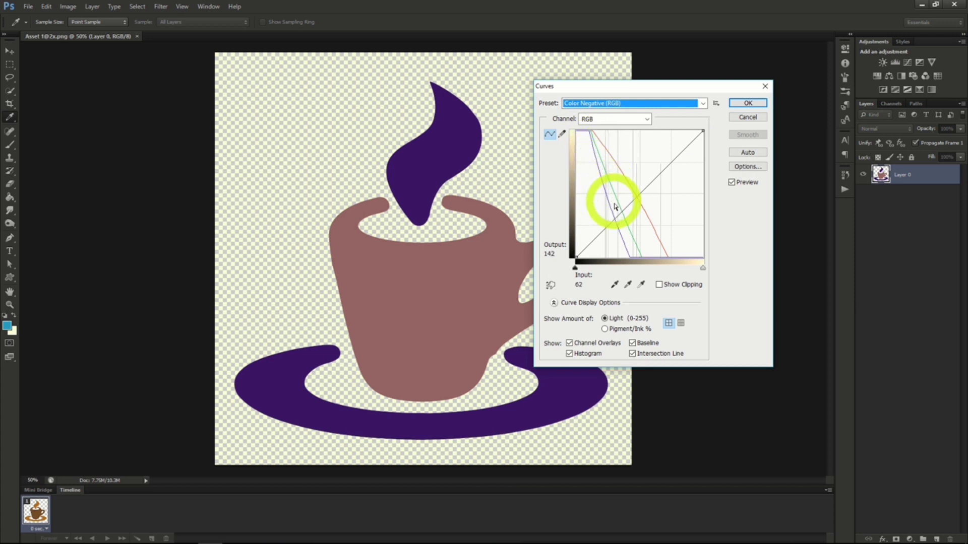
key("Escape")
key("v")
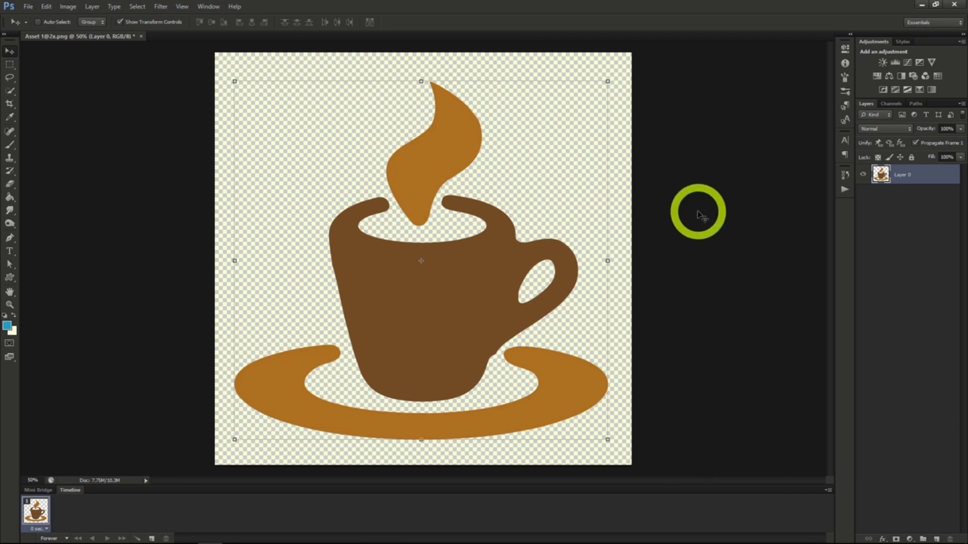
Step: Add a Curves adjustment layer above Layer 0, keeping the default layer settings
left_click(93, 6)
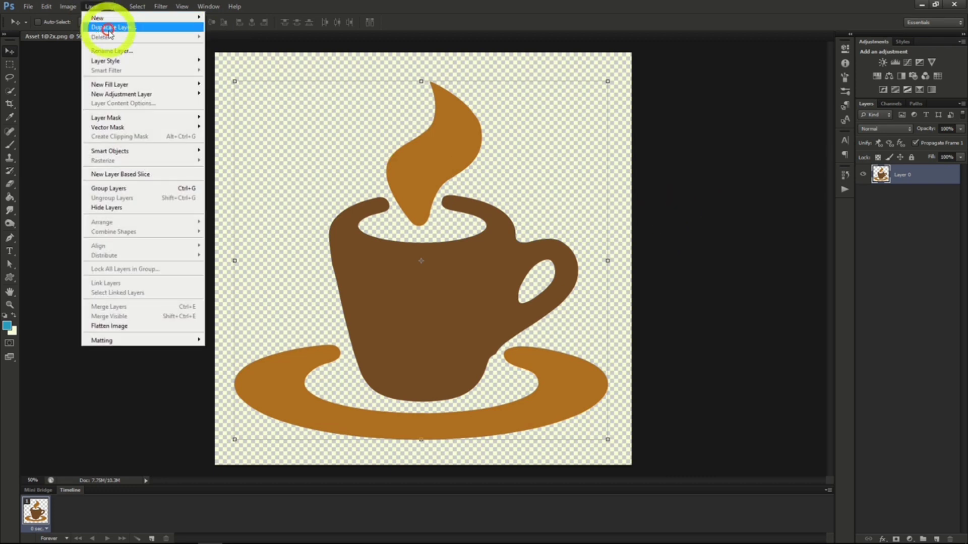
mouse_move(130, 93)
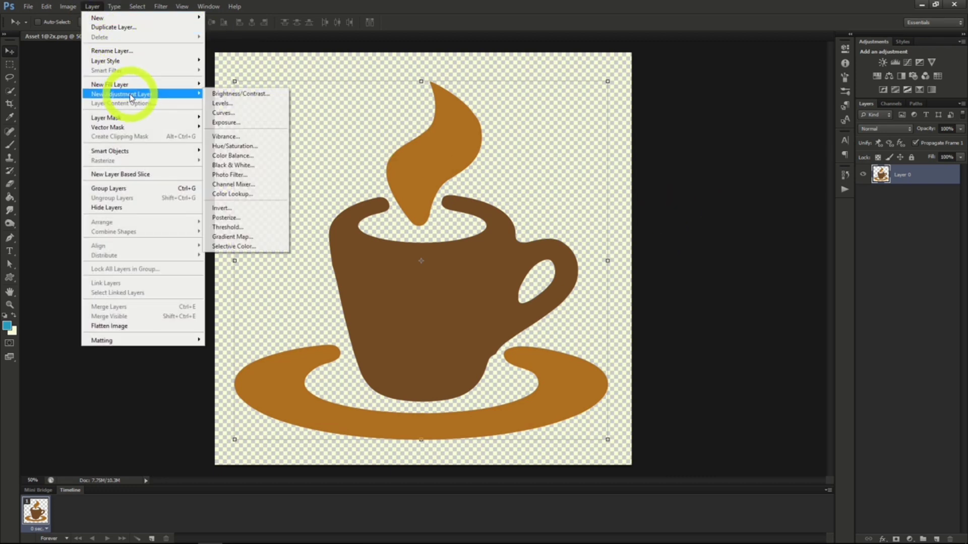
left_click(245, 118)
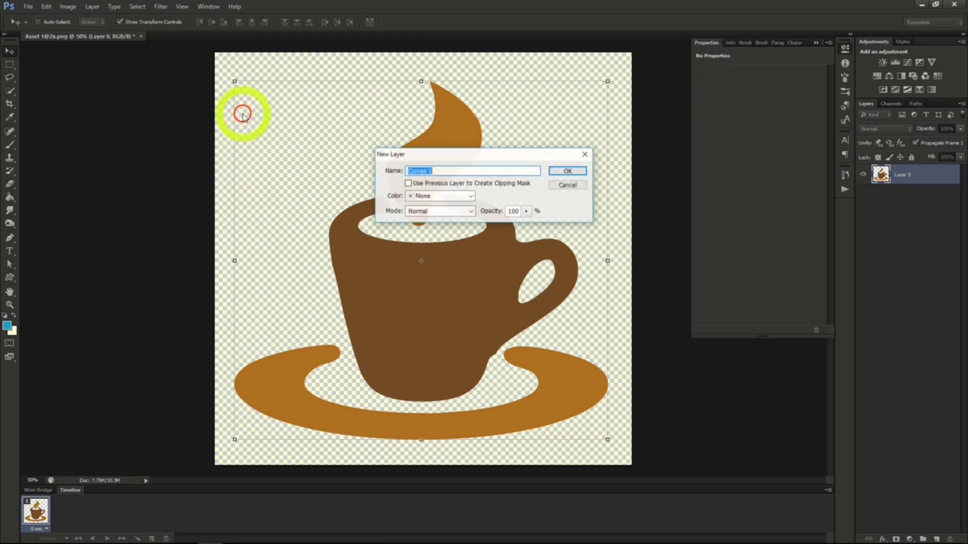
left_click(564, 174)
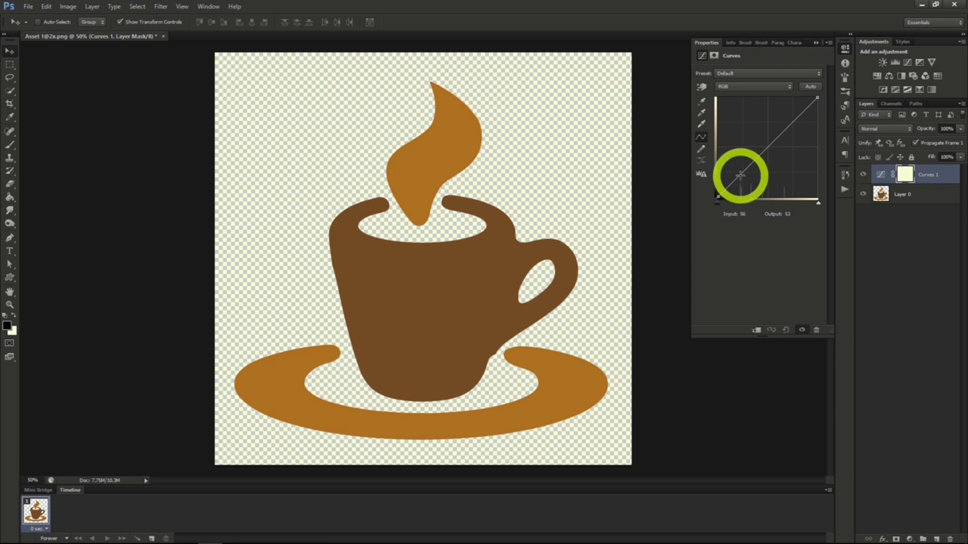
Step: Toggle the Curves layer's visibility off and on, and add shadow, midtone and highlight points along its RGB curve at inputs 56, 124 and 181
left_click(862, 175)
left_click(861, 175)
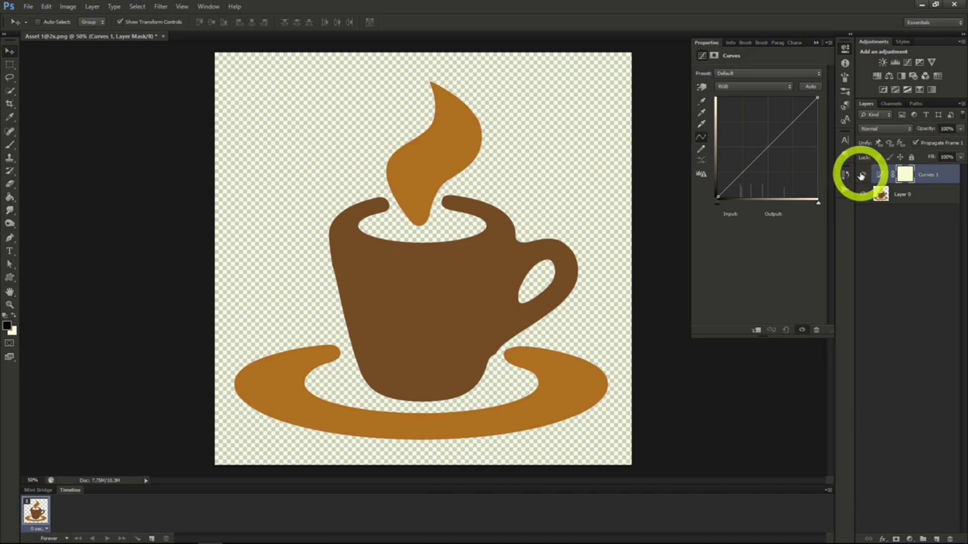
left_click(740, 177)
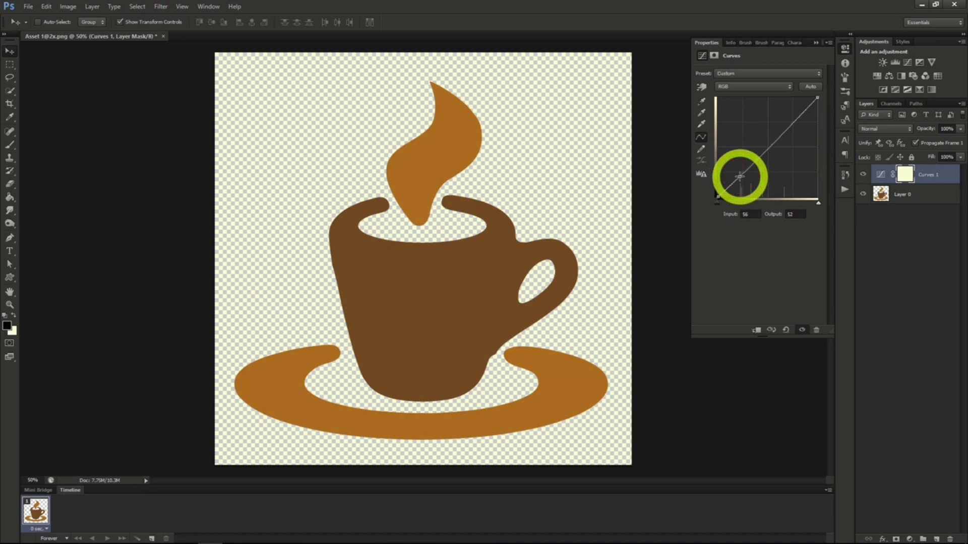
left_click(766, 150)
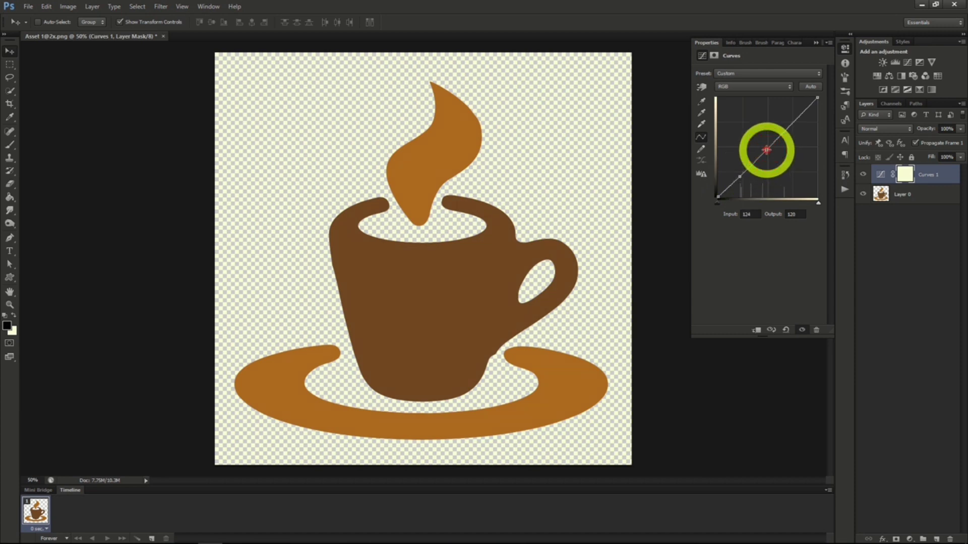
left_click(789, 125)
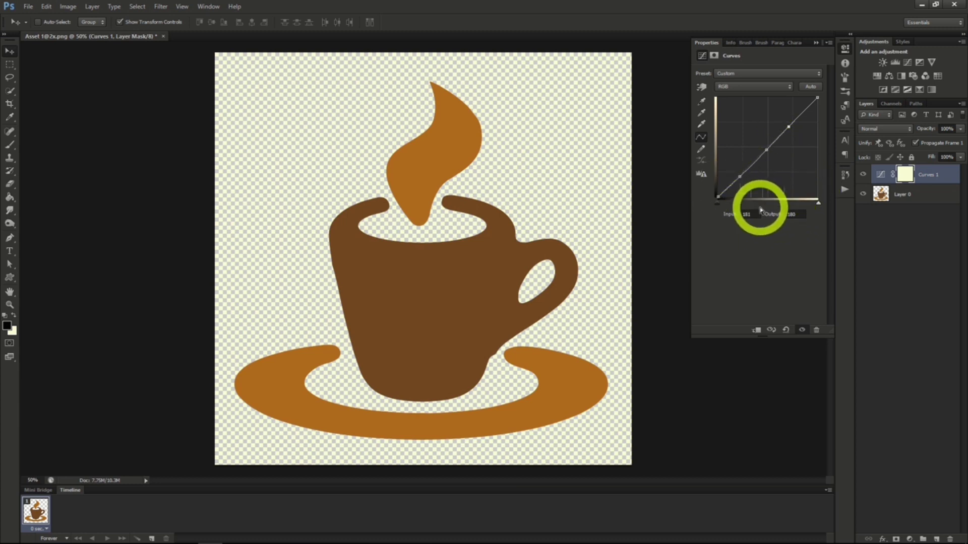
Step: Lower the RGB curve's shadow point to input 88, output 20, and raise its highlight point to form a steep S-curve
left_click_drag(739, 179, 750, 189)
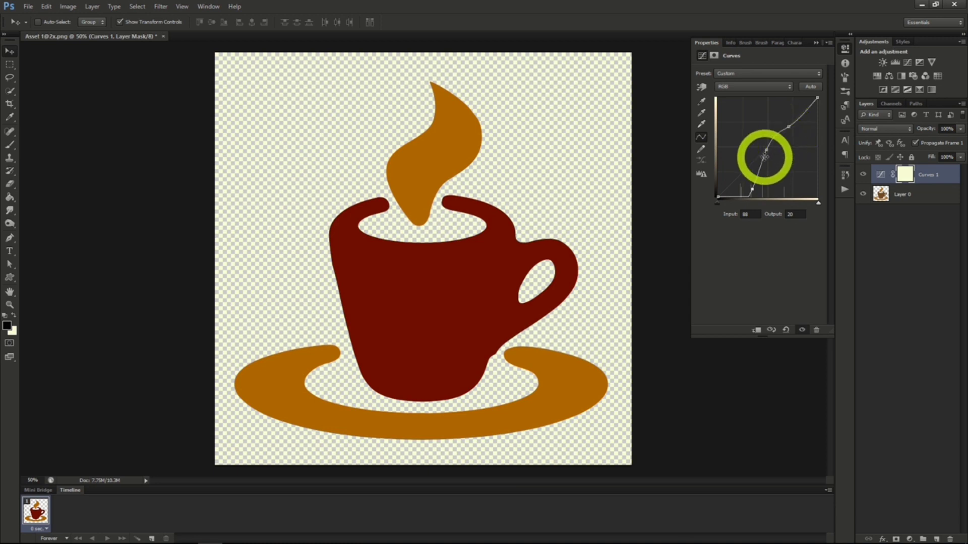
left_click_drag(788, 126, 767, 117)
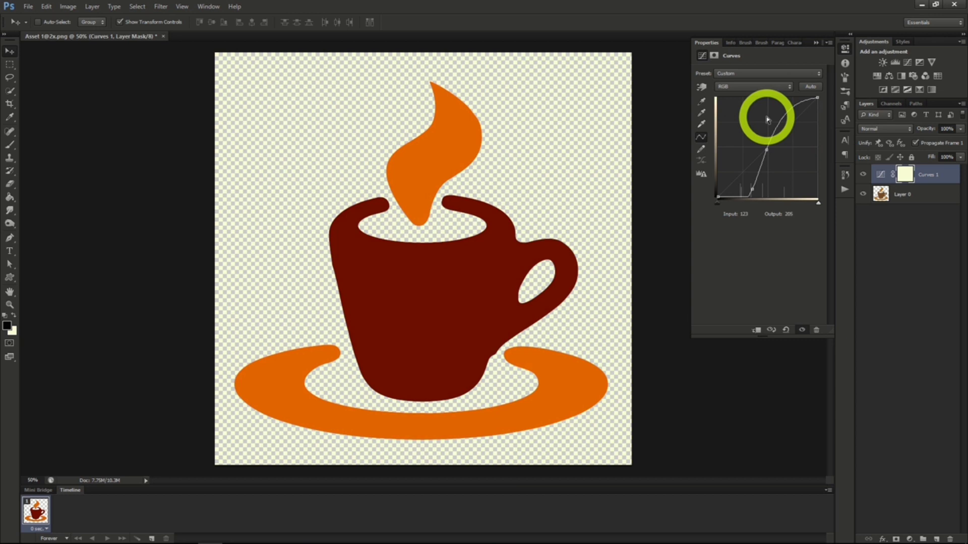